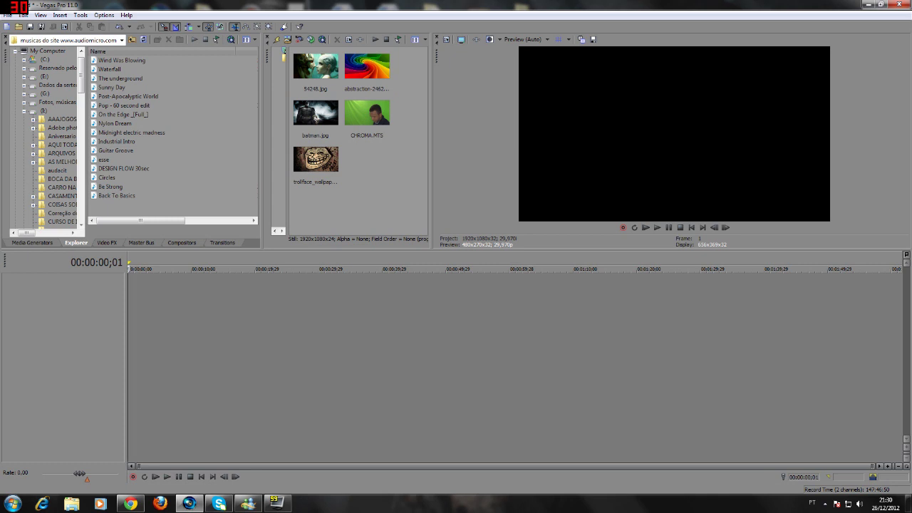
# Place CHROMA.MTS at the start of the timeline and cut off everything after 00:02:59;04.
pyautogui.click(367, 114)
pyautogui.moveTo(177, 291); pyautogui.dragTo(130, 290)
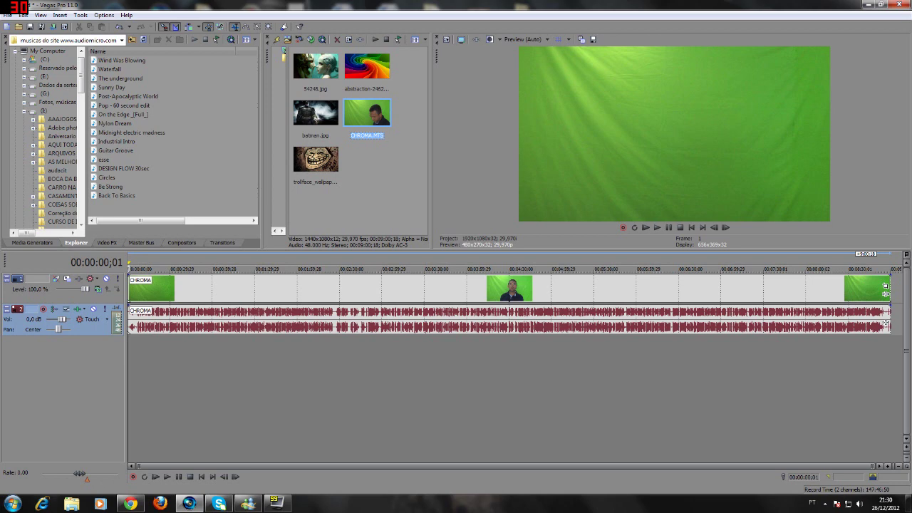
pyautogui.click(364, 269)
pyautogui.moveTo(364, 269)
pyautogui.mouseDown()
pyautogui.moveTo(218, 269)
pyautogui.moveTo(381, 269)
pyautogui.mouseUp()
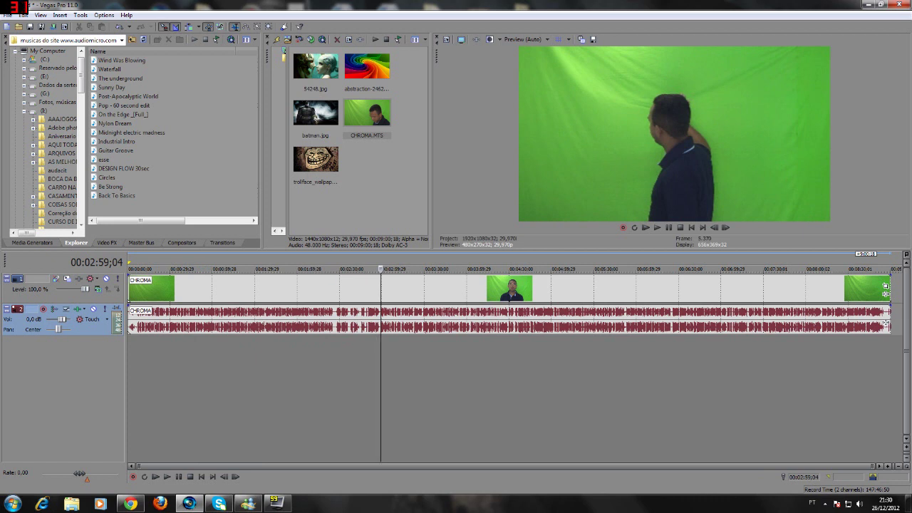
pyautogui.press('s')
pyautogui.moveTo(456, 288); pyautogui.dragTo(540, 288)
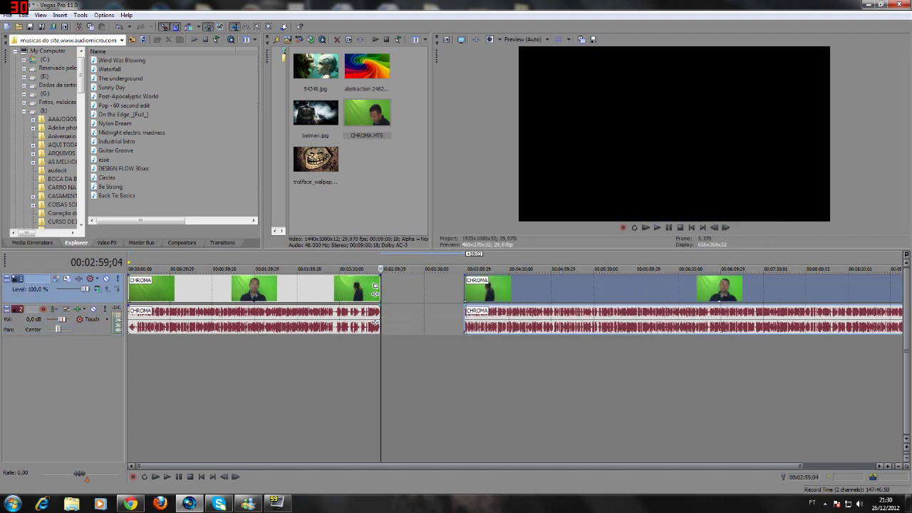
pyautogui.rightClick(553, 288)
pyautogui.click(560, 137)
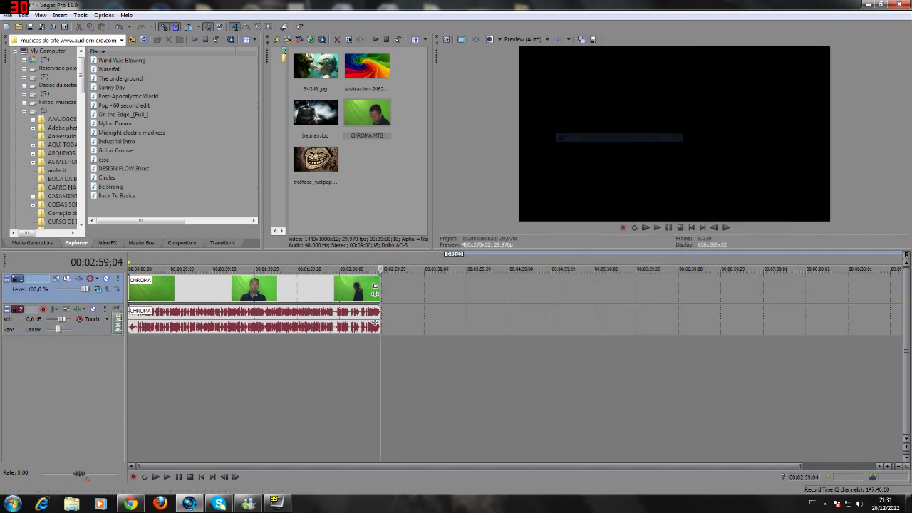
# Review the trimmed green-screen clip at several points along the timeline and look over the background images in the project media.
pyautogui.moveTo(381, 269); pyautogui.dragTo(129, 269)
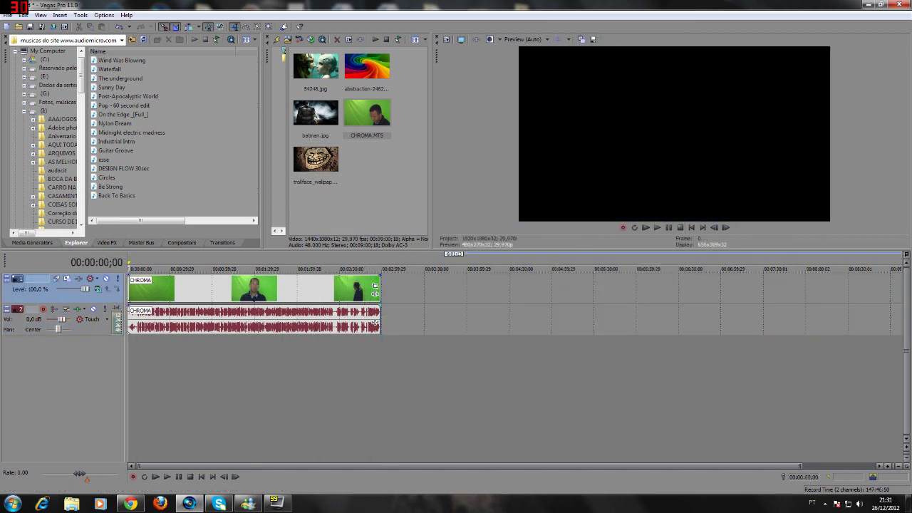
pyautogui.press('space')
pyautogui.moveTo(366, 269); pyautogui.dragTo(143, 269)
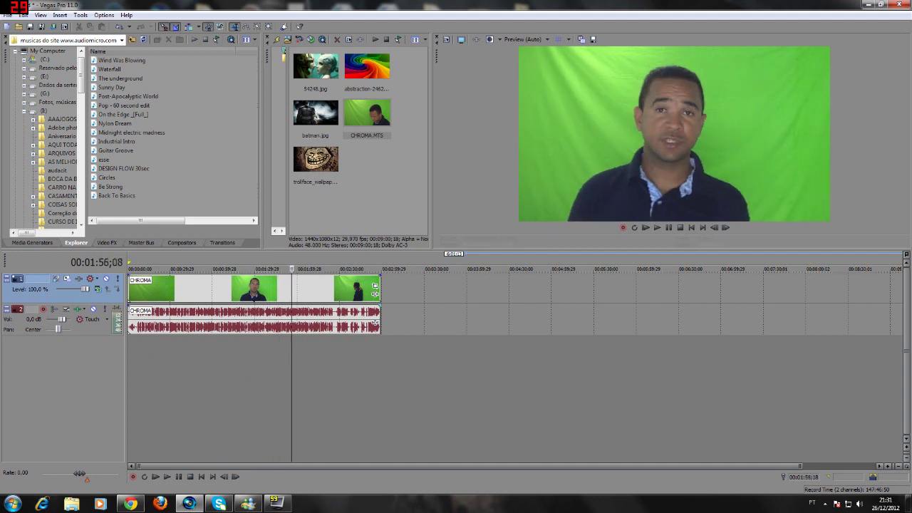
pyautogui.moveTo(335, 269); pyautogui.dragTo(172, 269)
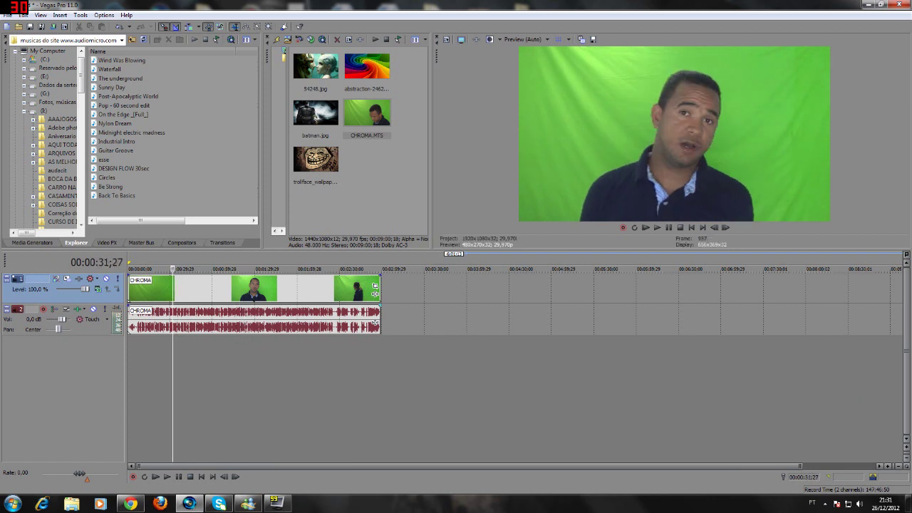
pyautogui.moveTo(172, 269); pyautogui.dragTo(325, 269)
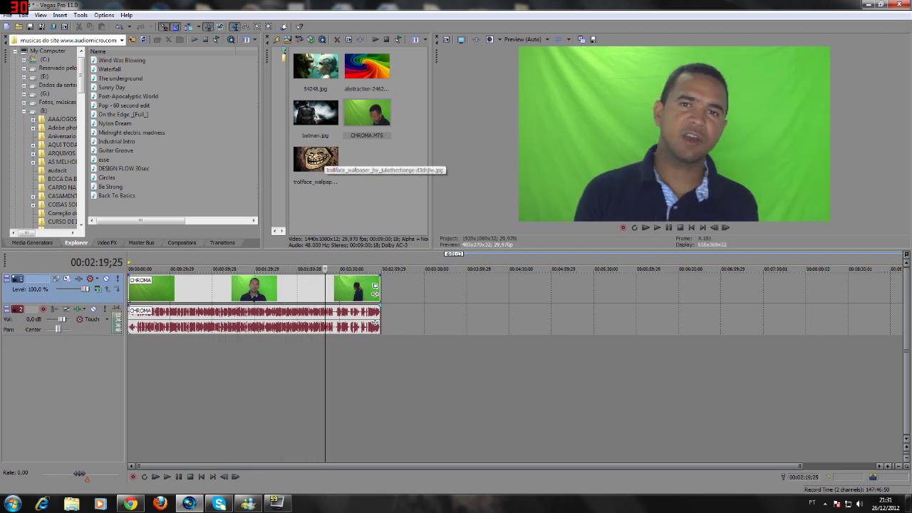
pyautogui.click(317, 160)
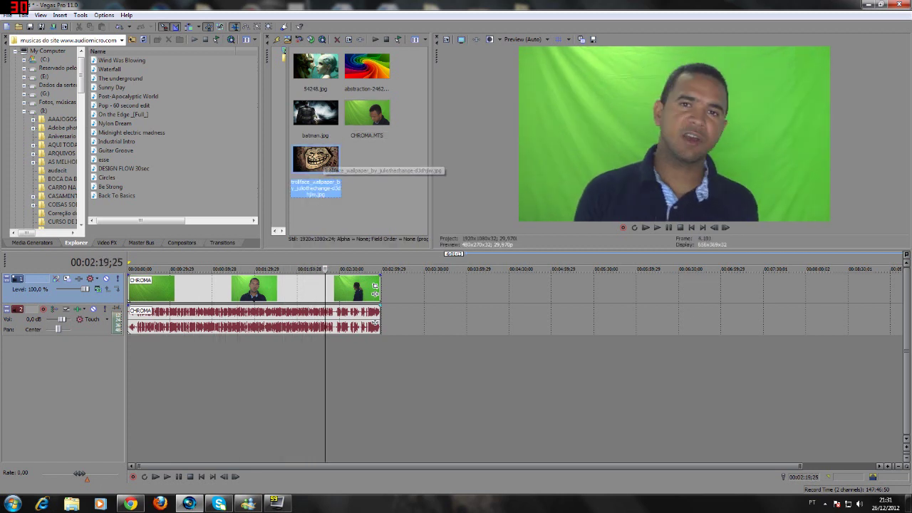
pyautogui.click(367, 72)
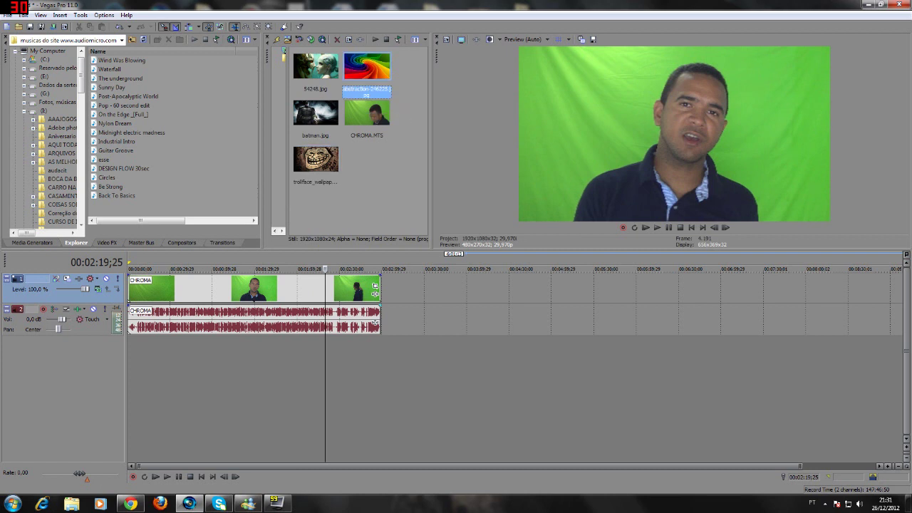
pyautogui.click(128, 289)
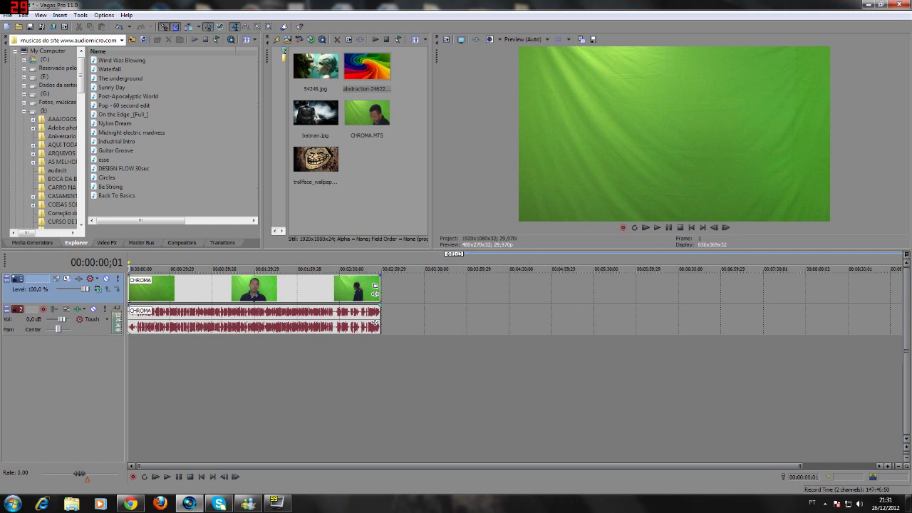
# Apply the Chroma Keyer effect with the Pure Green Screen preset to the CHROMA clip, using a low threshold of 0.800.
pyautogui.click(107, 243)
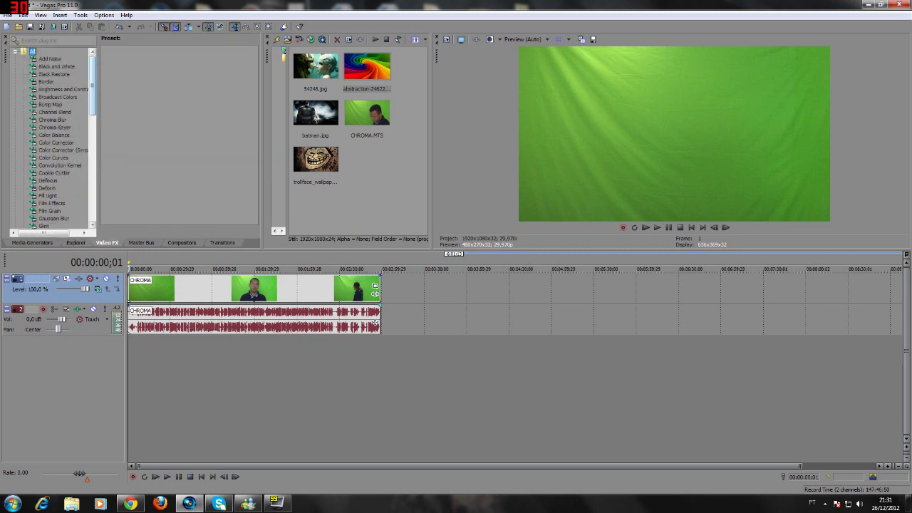
pyautogui.scroll(-2, 50, 135)
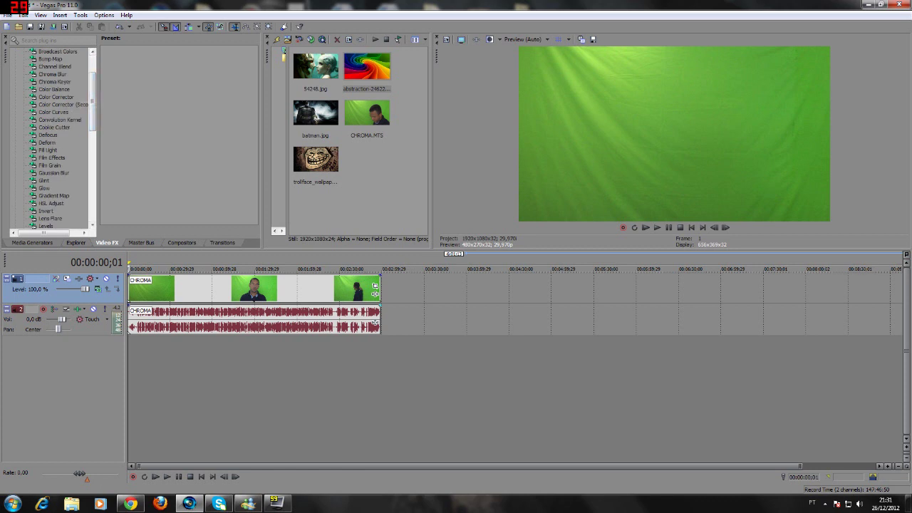
pyautogui.click(55, 82)
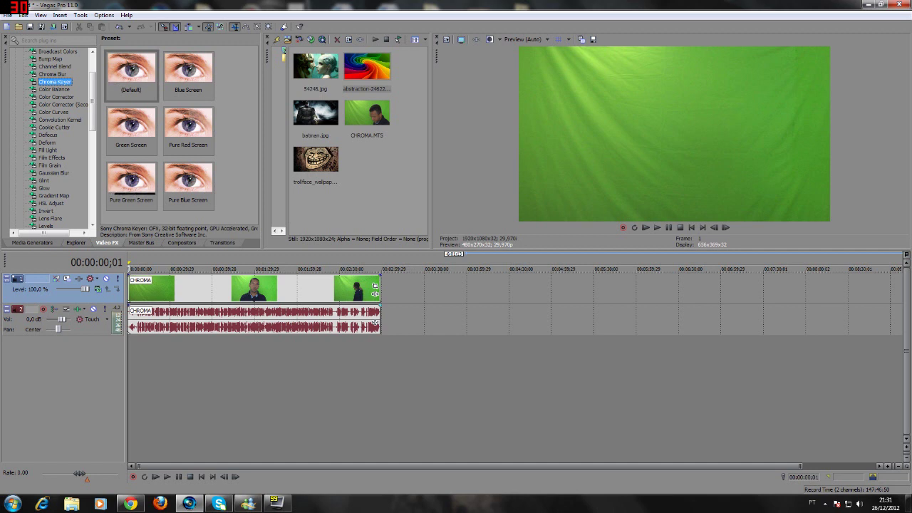
pyautogui.click(132, 180)
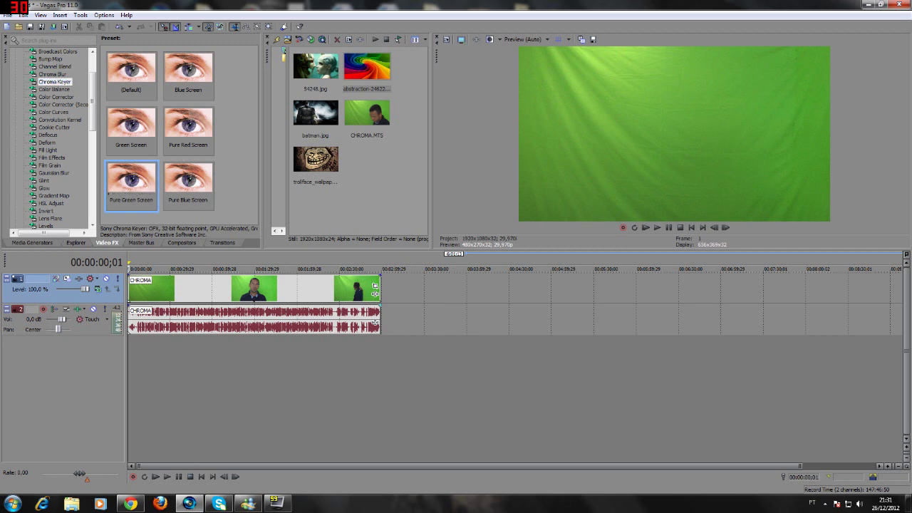
pyautogui.moveTo(132, 180); pyautogui.dragTo(254, 289)
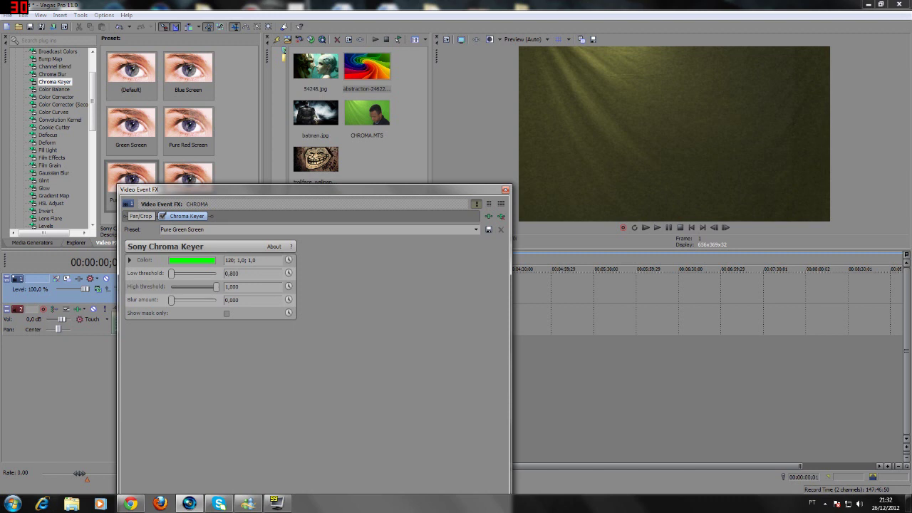
pyautogui.press('Return')
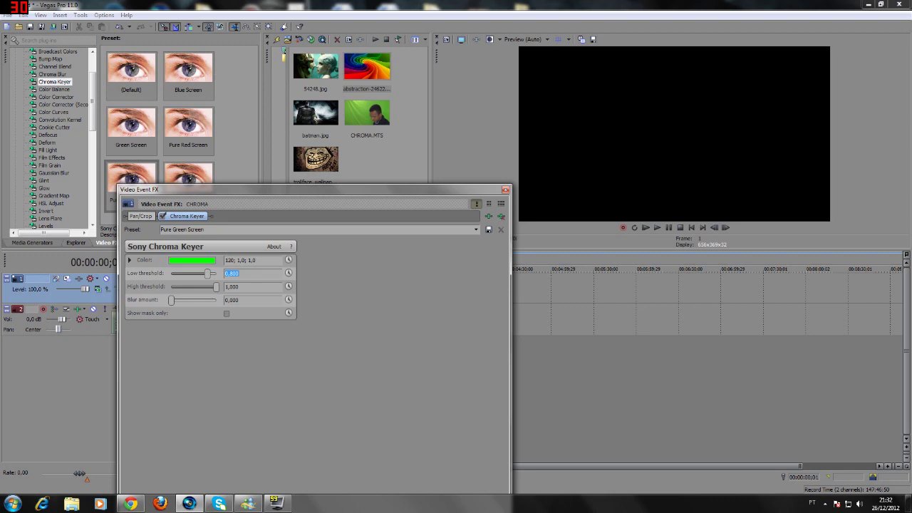
# With the frame at 00:00:57;13 in view, set the Chroma Keyer's high threshold to 0.000 and its blur amount to 0.015.
pyautogui.moveTo(271, 190); pyautogui.dragTo(393, 242)
pyautogui.click(209, 290)
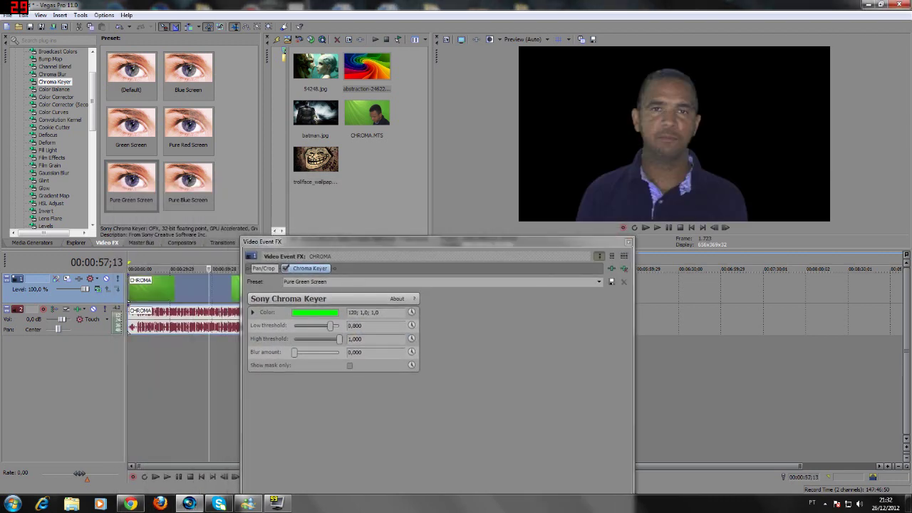
pyautogui.moveTo(492, 244); pyautogui.dragTo(478, 255)
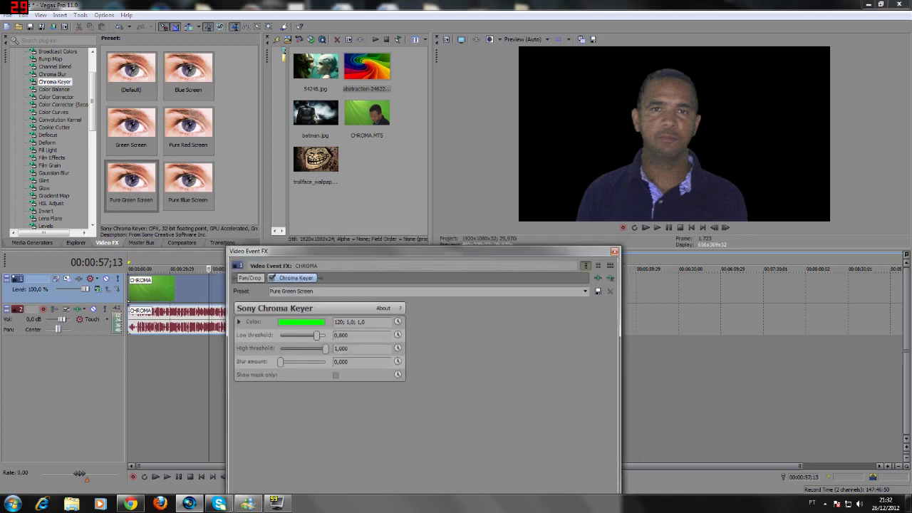
pyautogui.moveTo(326, 349); pyautogui.dragTo(280, 348)
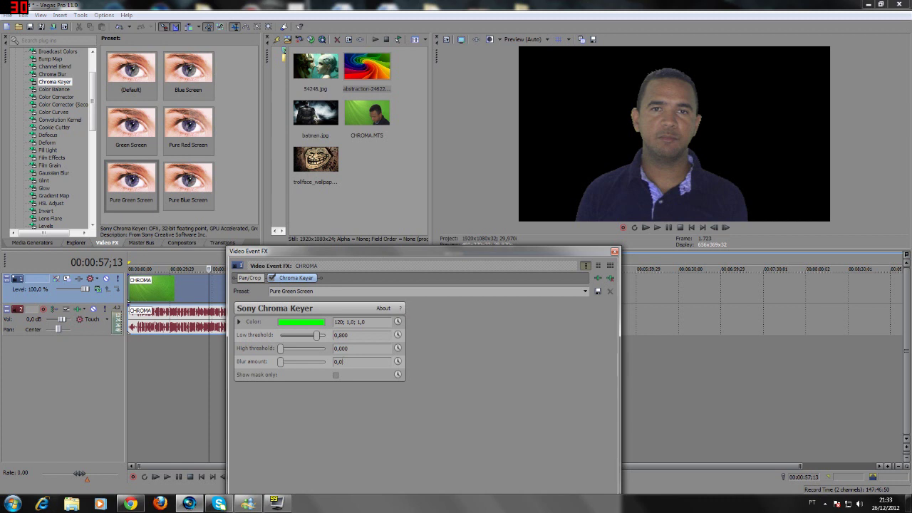
pyautogui.write('15')
pyautogui.press('Return')
pyautogui.click(614, 251)
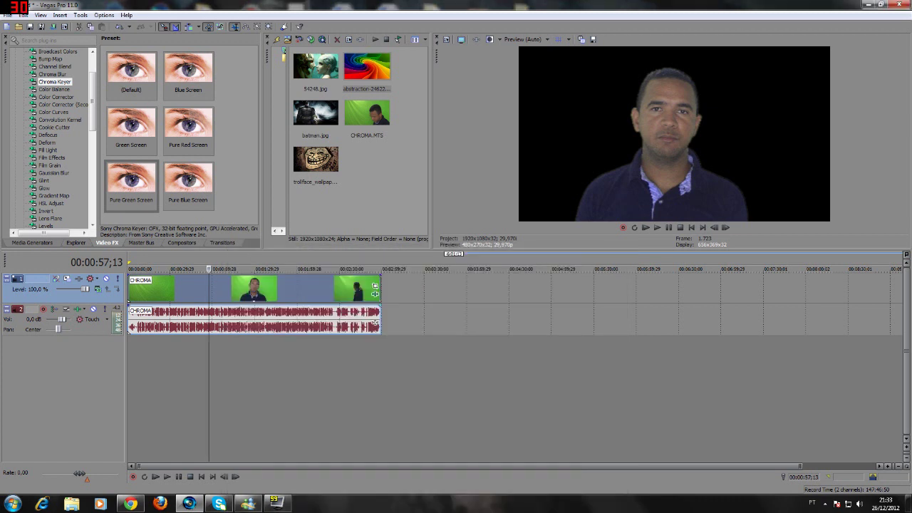
# Preview the keyed CHROMA clip from its beginning and at further points along the timeline.
pyautogui.moveTo(209, 269); pyautogui.dragTo(128, 270)
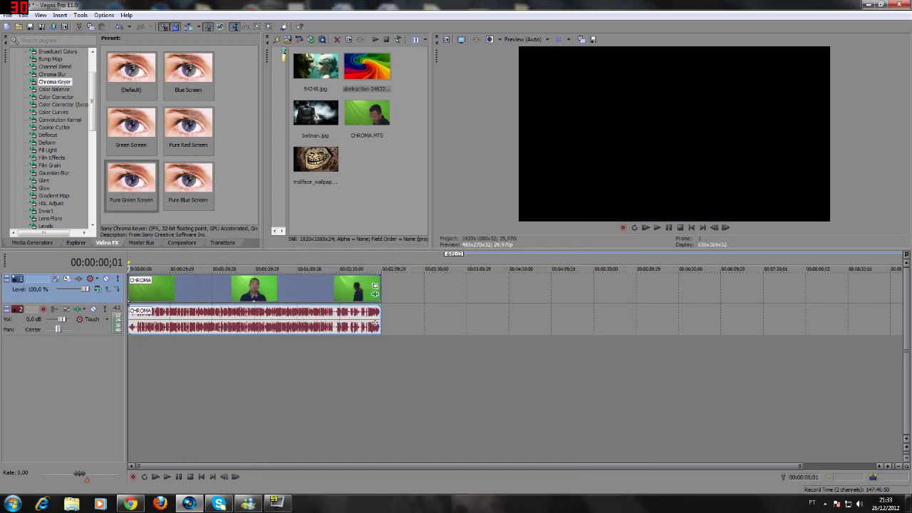
pyautogui.press('space')
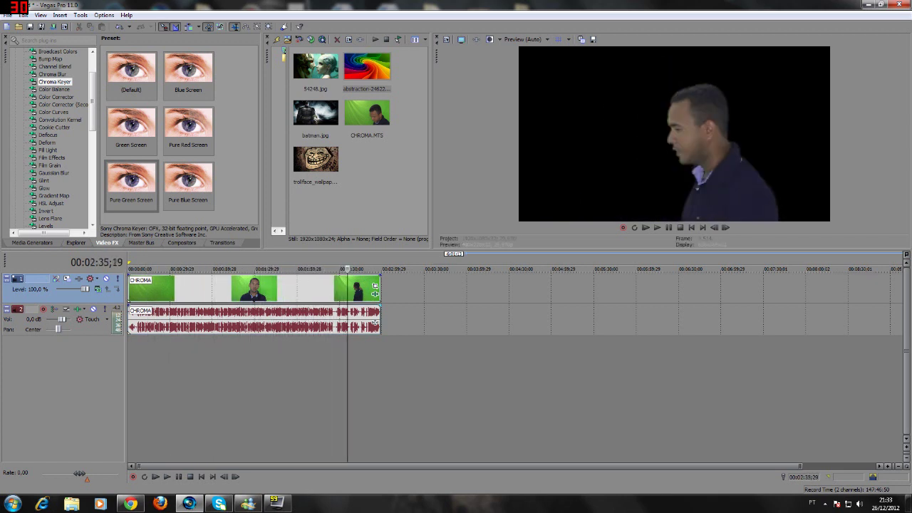
pyautogui.moveTo(349, 270); pyautogui.dragTo(317, 269)
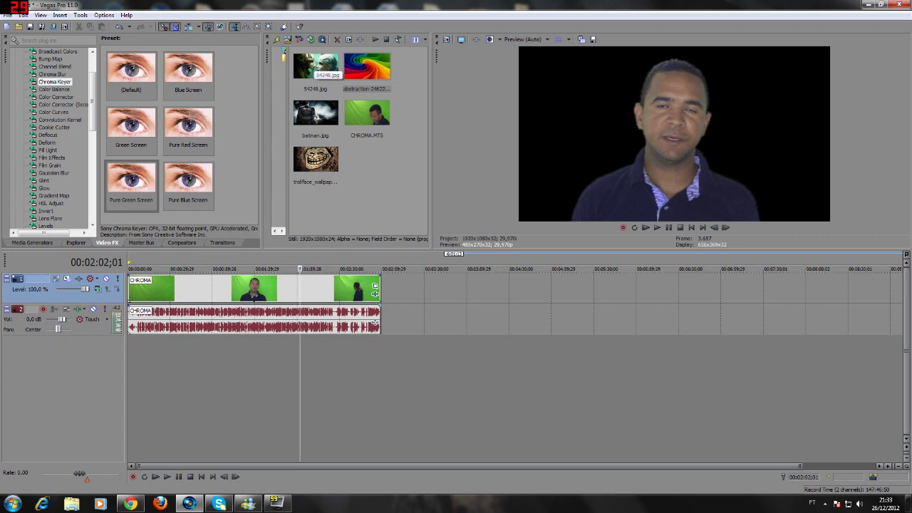
# Add 54248.jpg as a background on a new track below the CHROMA clip, extend it to the clip's end and check the composite.
pyautogui.click(315, 66)
pyautogui.moveTo(316, 66); pyautogui.dragTo(131, 350)
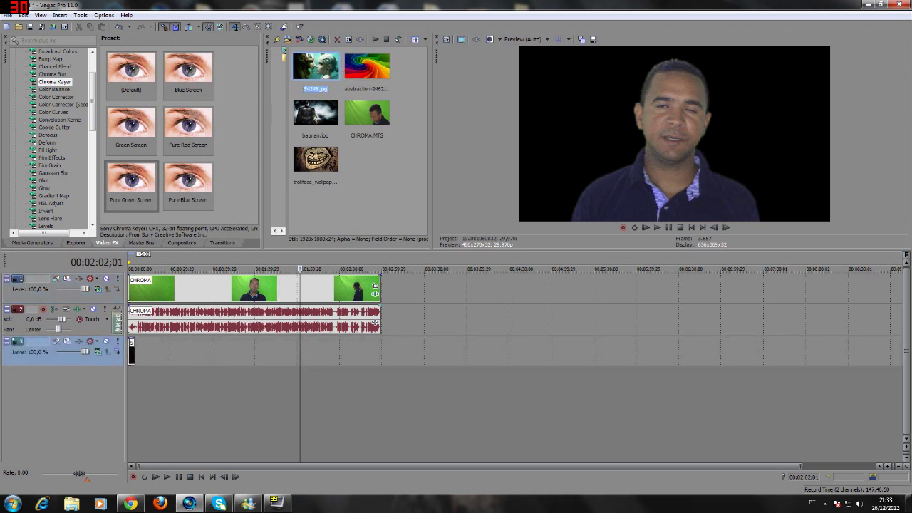
pyautogui.moveTo(134, 350); pyautogui.dragTo(378, 354)
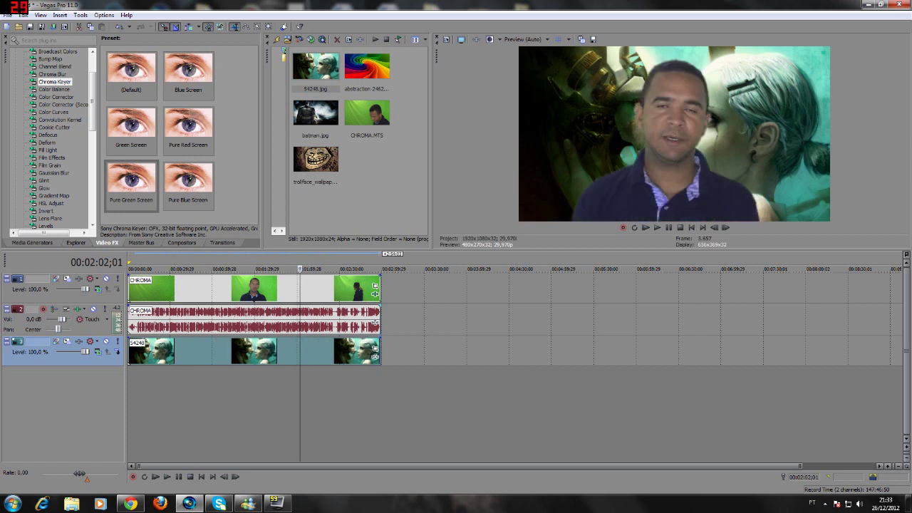
pyautogui.moveTo(299, 269); pyautogui.dragTo(152, 269)
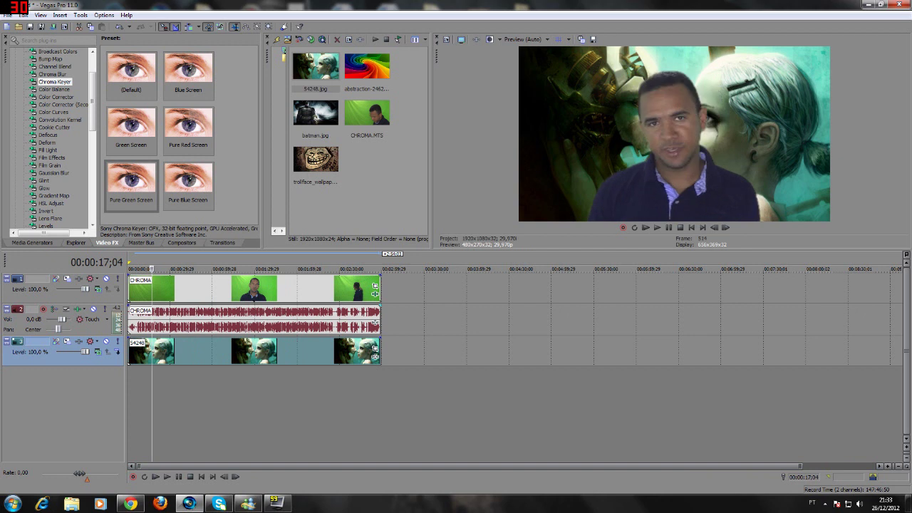